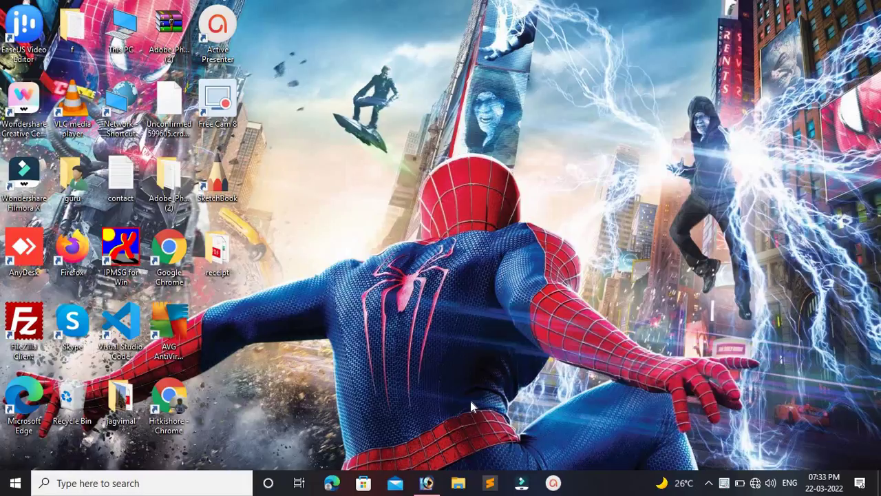
# Restore the Photoshop window from the taskbar so it covers the desktop.
pyautogui.click(427, 482)
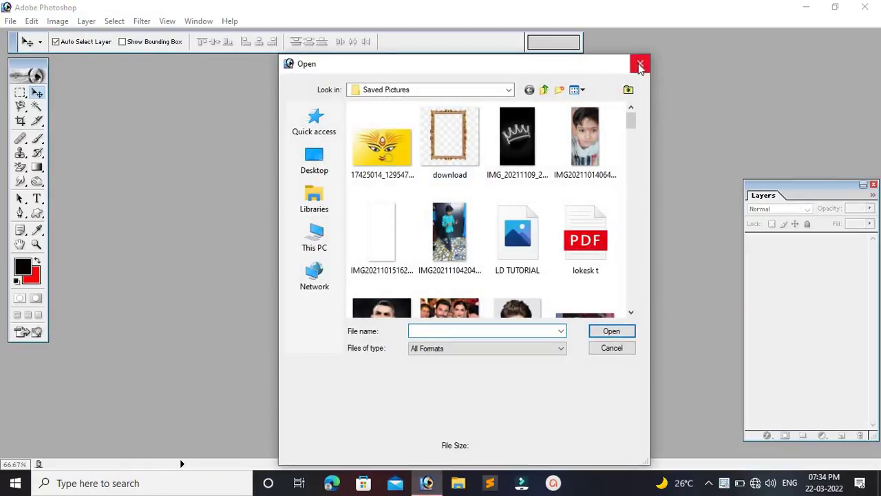
# Dismiss the open-file dialog and create a new 720 x 540 Std. NTSC 601 document.
pyautogui.click(640, 64)
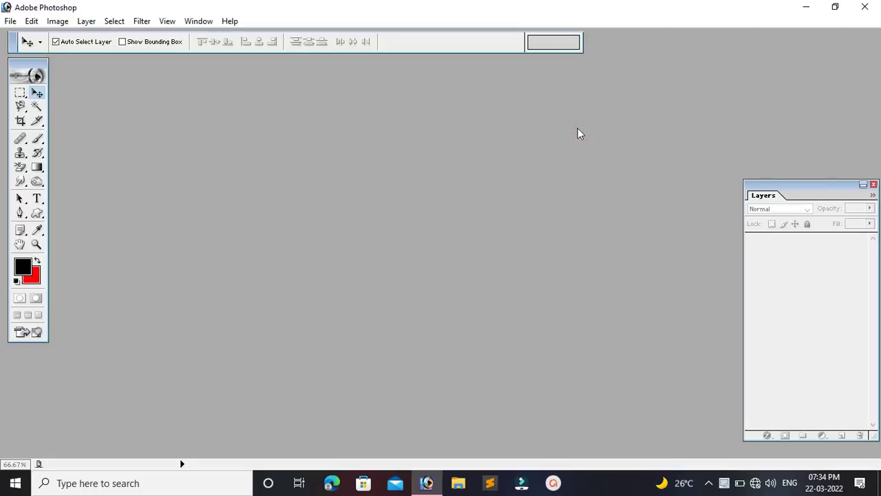
pyautogui.hotkey('ctrl', 'n')
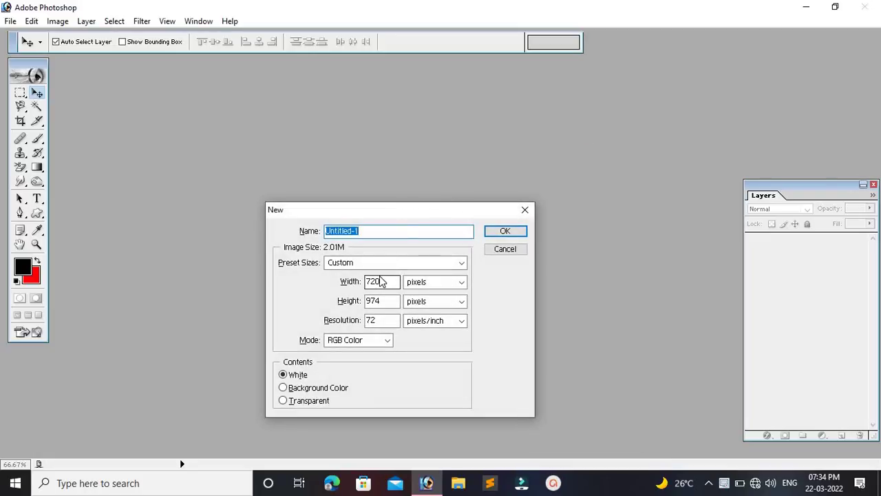
pyautogui.click(379, 268)
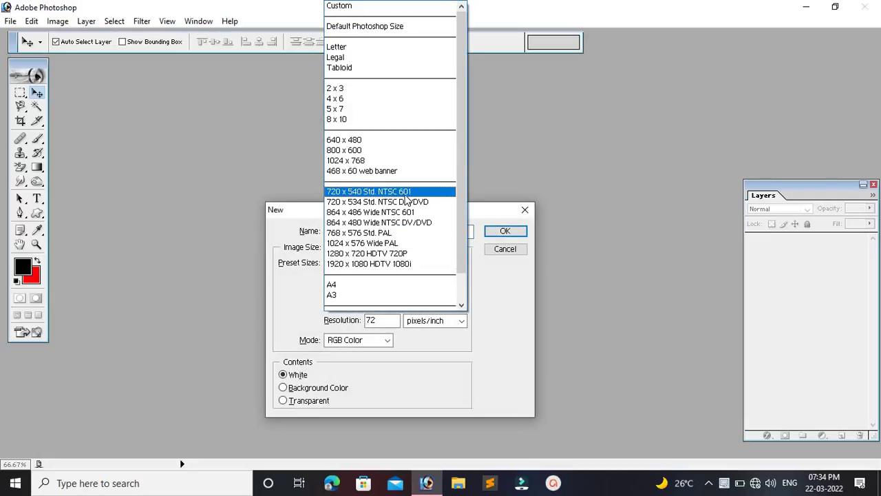
pyautogui.click(364, 192)
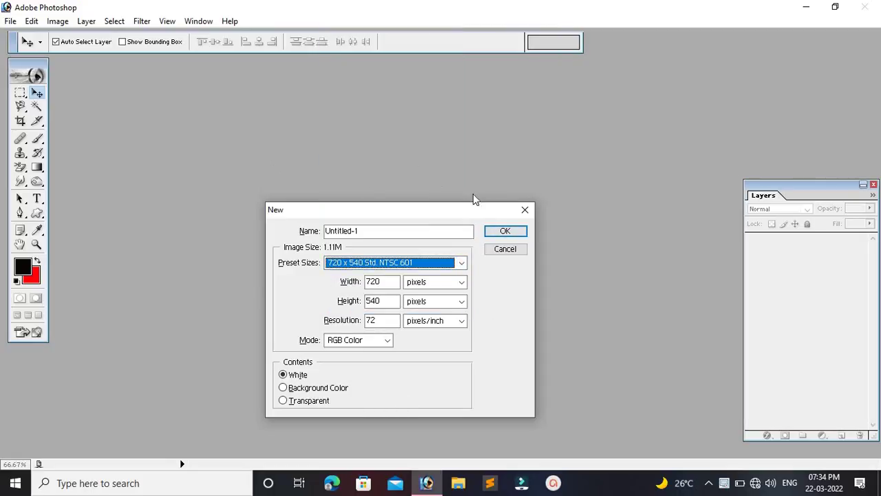
pyautogui.click(505, 233)
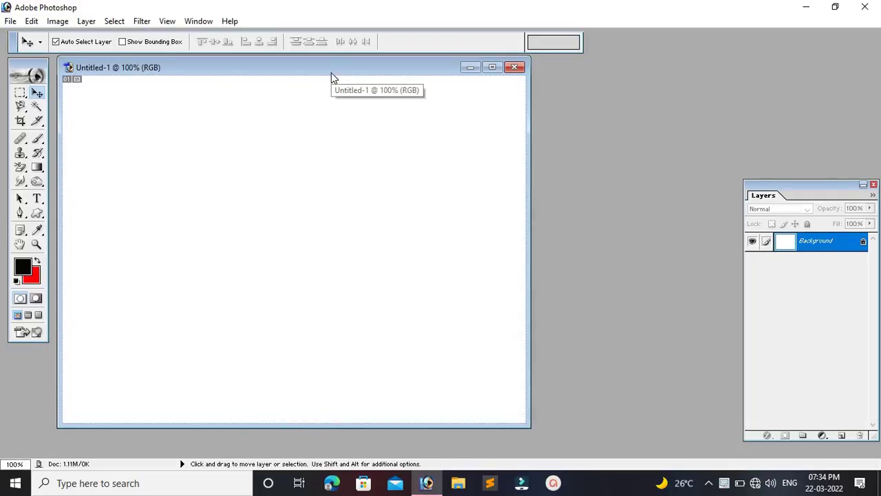
# Start the 3D Transform filter and draw a wireframe cube in its preview.
pyautogui.moveTo(331, 73); pyautogui.dragTo(352, 73)
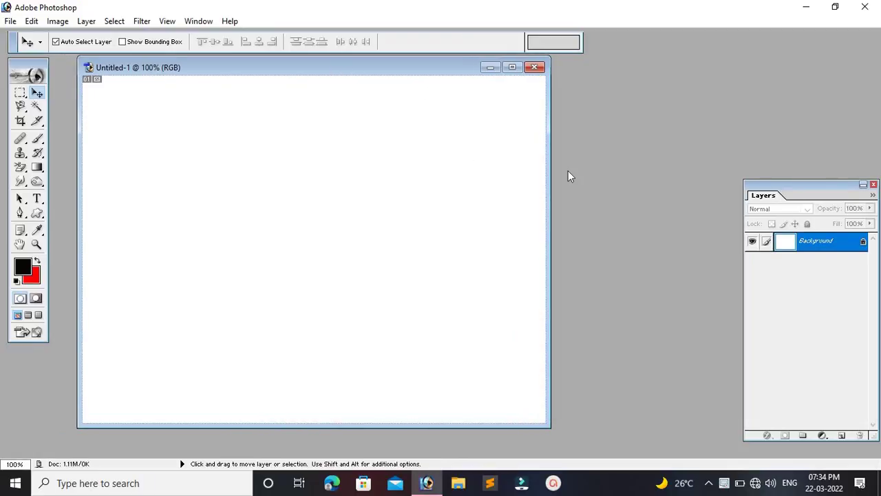
pyautogui.click(141, 22)
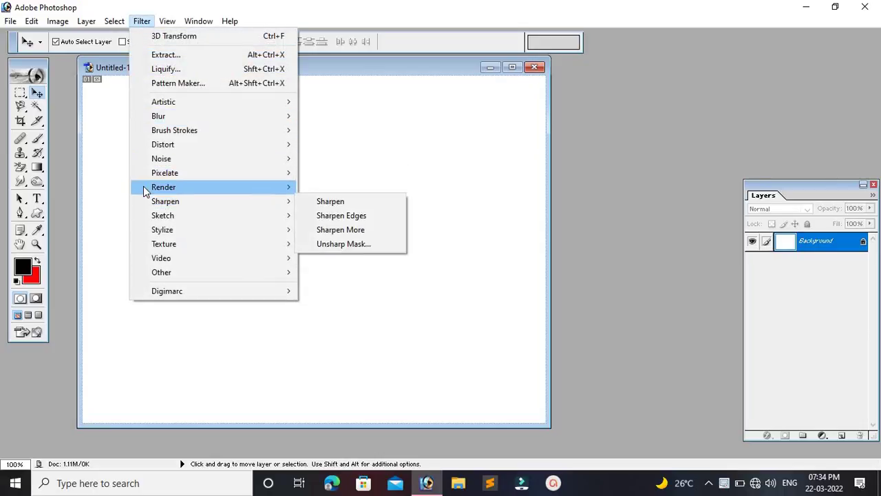
pyautogui.moveTo(164, 188)
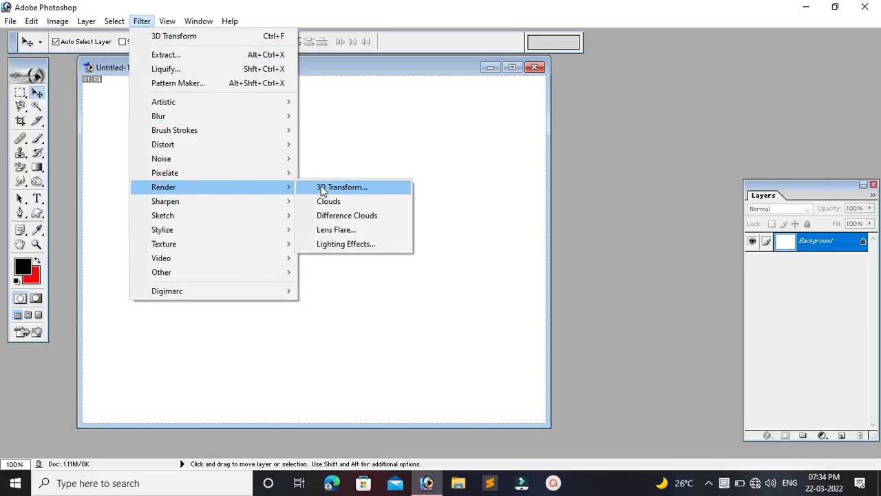
pyautogui.click(321, 187)
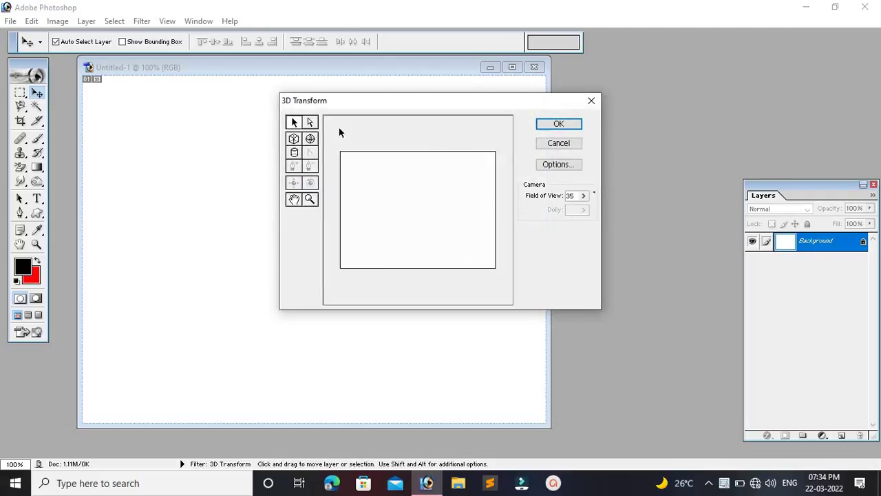
pyautogui.click(299, 140)
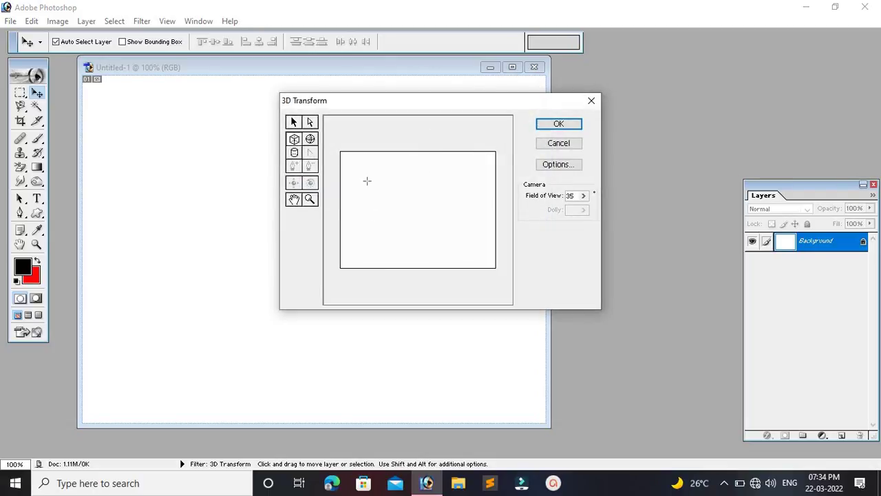
pyautogui.moveTo(373, 192); pyautogui.dragTo(440, 230)
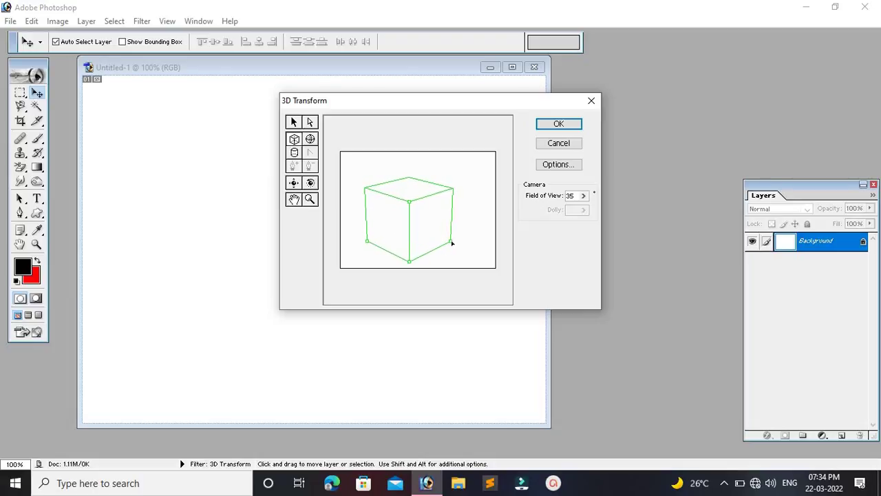
# Rotate the cube to show its top face, pan it slightly, and render it.
pyautogui.click(310, 183)
pyautogui.moveTo(409, 236)
pyautogui.mouseDown()
pyautogui.moveTo(417, 169)
pyautogui.moveTo(395, 321)
pyautogui.moveTo(404, 202)
pyautogui.mouseUp()
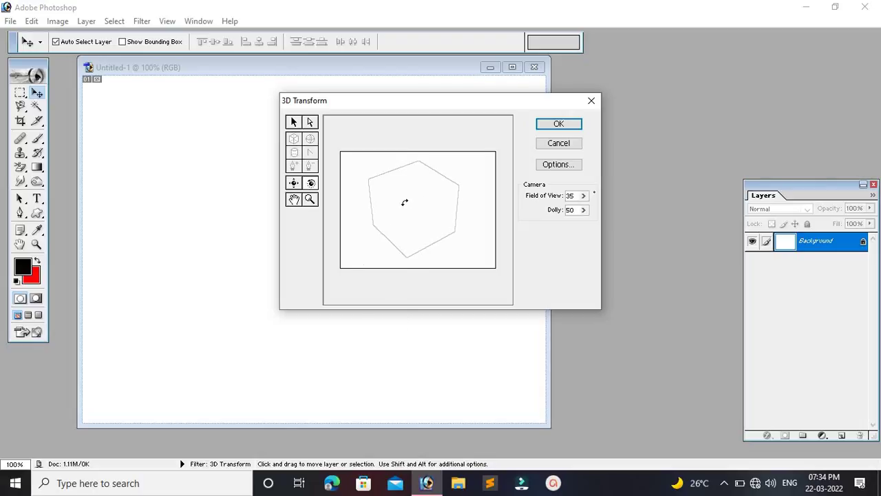
pyautogui.moveTo(408, 247)
pyautogui.mouseDown()
pyautogui.moveTo(412, 230)
pyautogui.moveTo(416, 271)
pyautogui.moveTo(413, 213)
pyautogui.moveTo(398, 265)
pyautogui.moveTo(409, 253)
pyautogui.mouseUp()
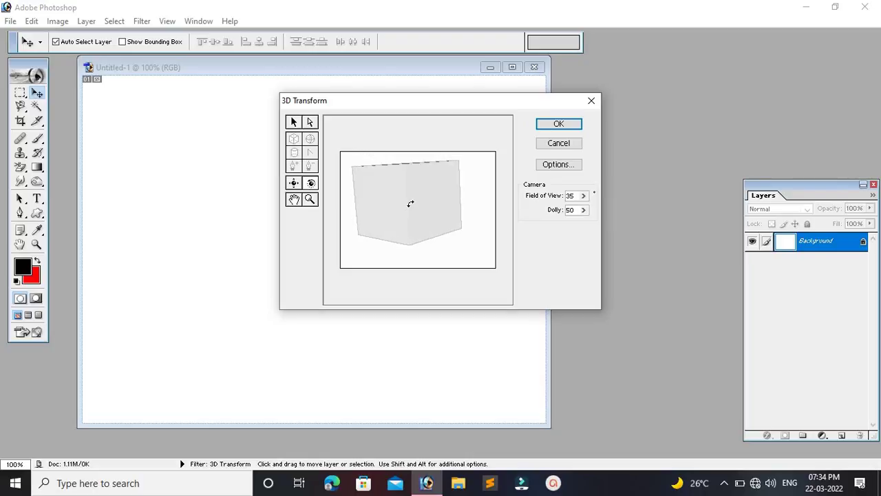
pyautogui.moveTo(410, 203); pyautogui.dragTo(409, 222)
pyautogui.click(295, 186)
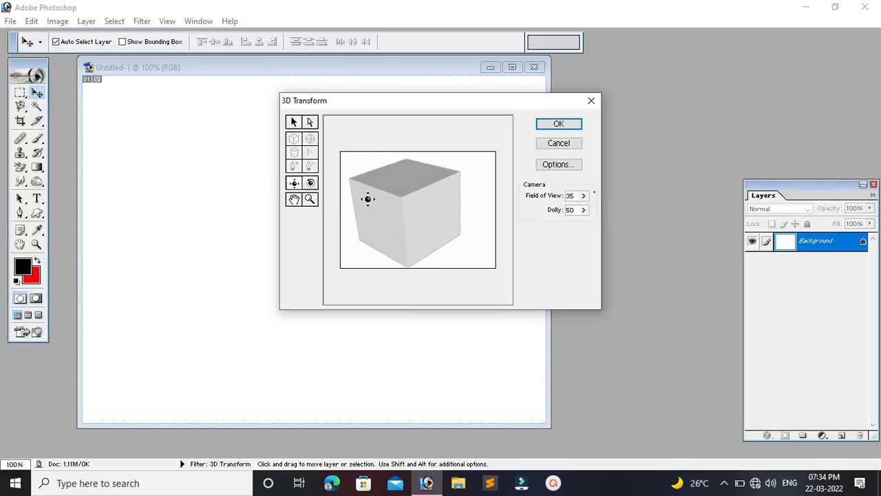
pyautogui.moveTo(395, 209); pyautogui.dragTo(396, 214)
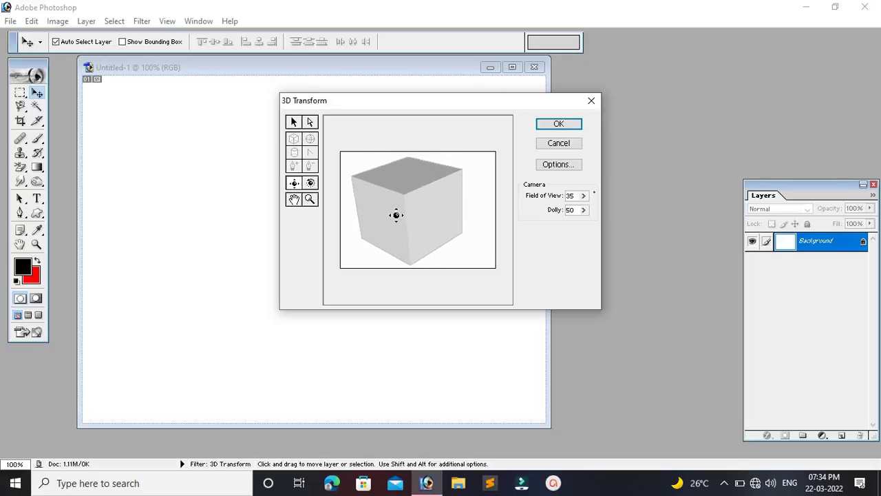
pyautogui.click(571, 125)
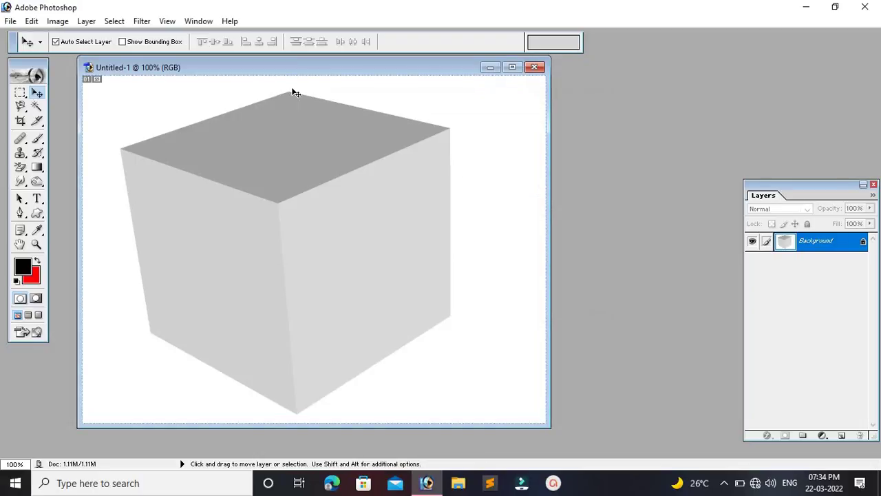
# Open three photos from Saved Pictures, then bring the Untitled-1 cube document forward.
pyautogui.moveTo(303, 72); pyautogui.dragTo(326, 71)
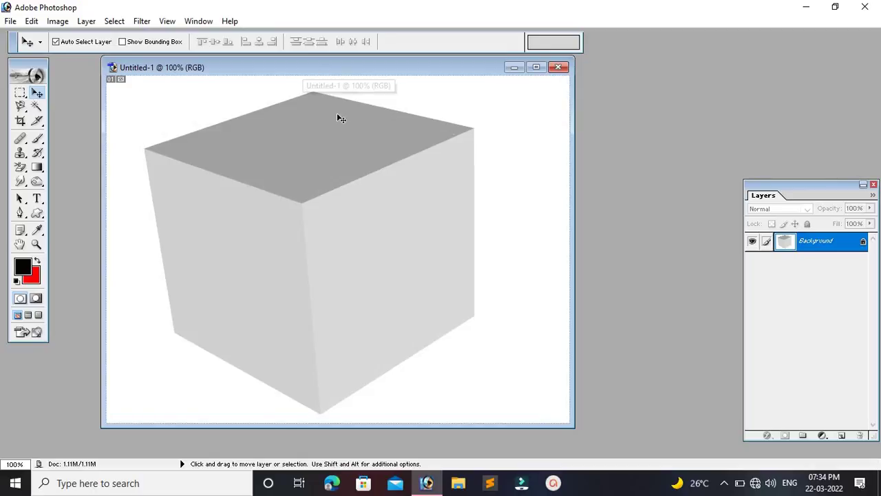
pyautogui.doubleClick(679, 268)
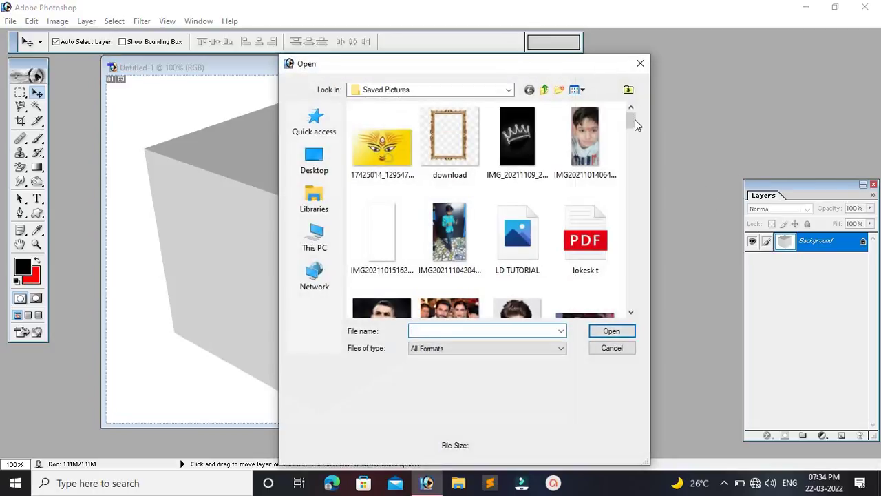
pyautogui.moveTo(636, 130); pyautogui.dragTo(633, 274)
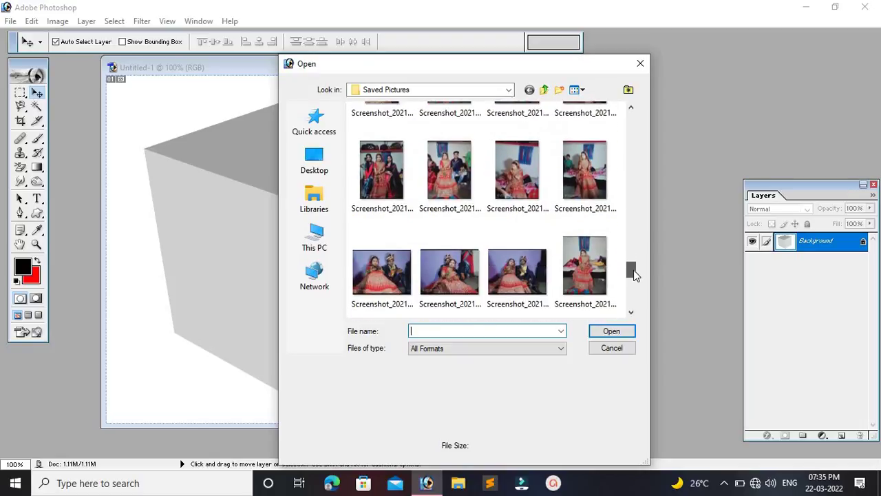
pyautogui.click(608, 200)
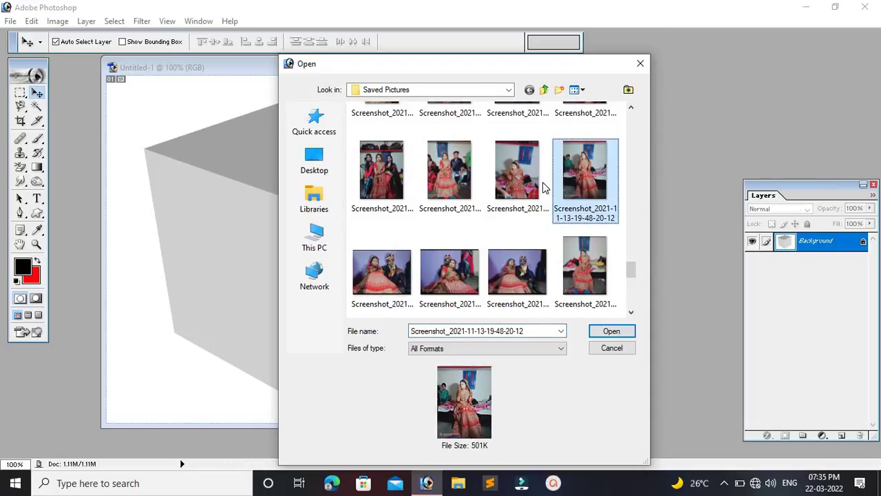
pyautogui.keyDown('ctrl'); pyautogui.click(543, 182); pyautogui.keyUp('ctrl')
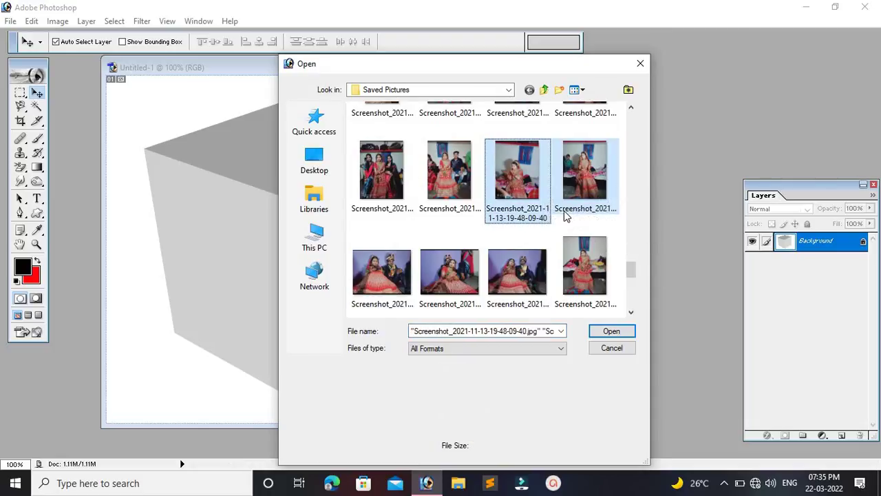
pyautogui.keyDown('ctrl'); pyautogui.click(582, 253); pyautogui.keyUp('ctrl')
pyautogui.click(612, 330)
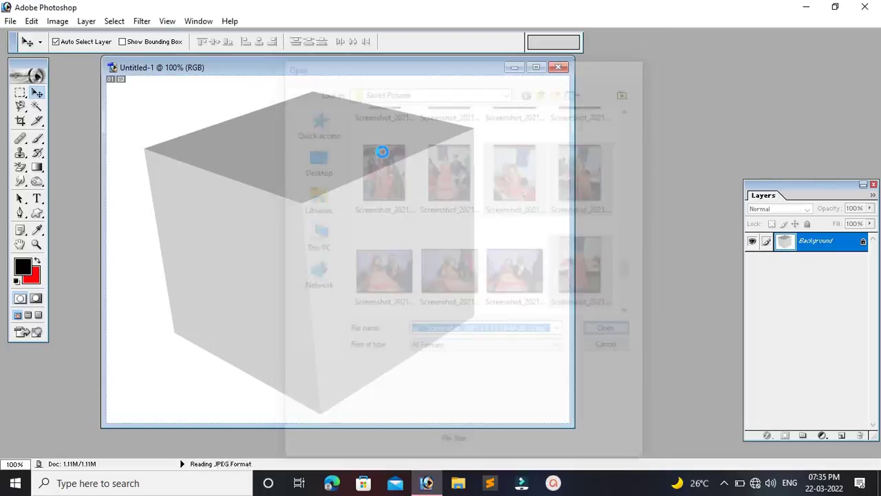
pyautogui.click(433, 67)
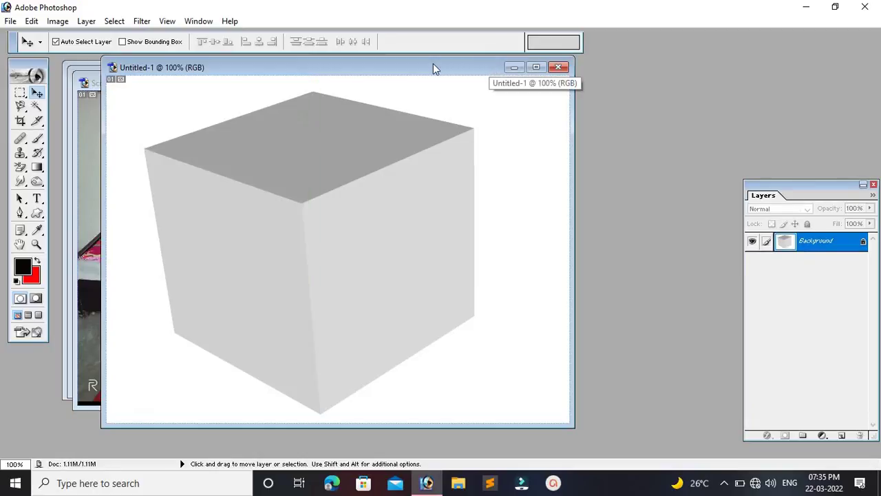
# Copy the seated bride photo, close it, and paste it into the cube document.
pyautogui.moveTo(489, 73); pyautogui.dragTo(582, 74)
pyautogui.click(132, 79)
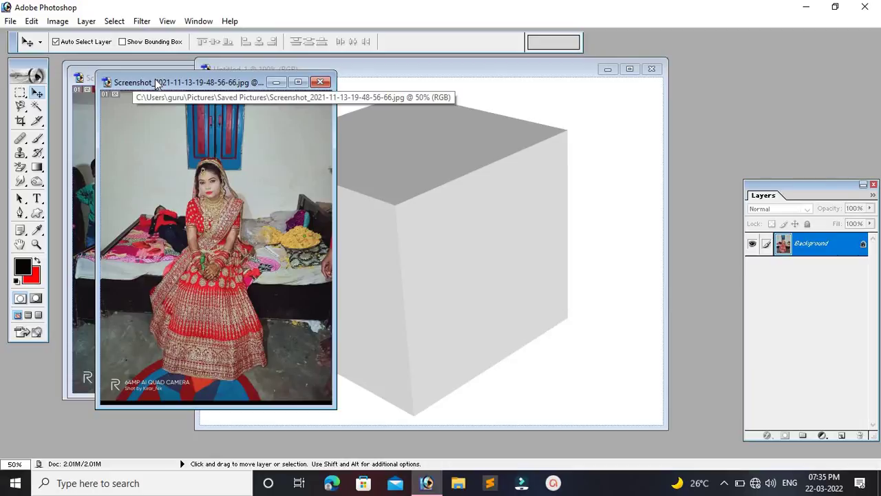
pyautogui.hotkey('ctrl', 'a')
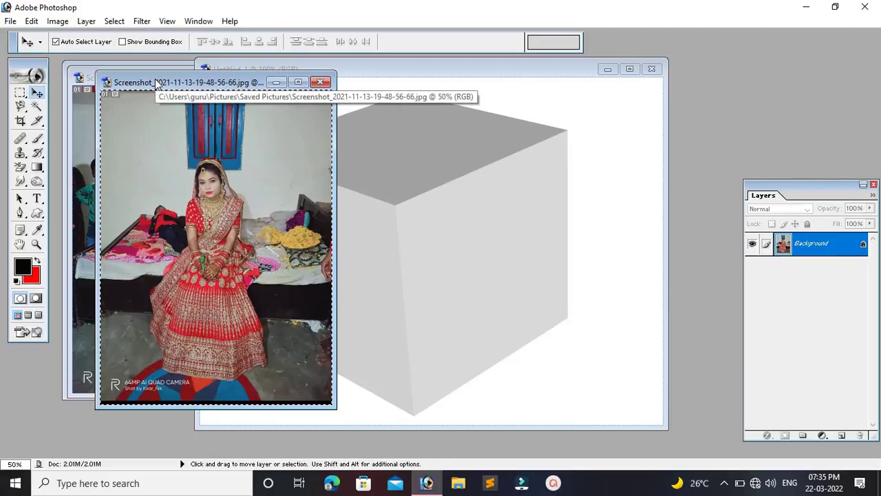
pyautogui.hotkey('ctrl', 'c')
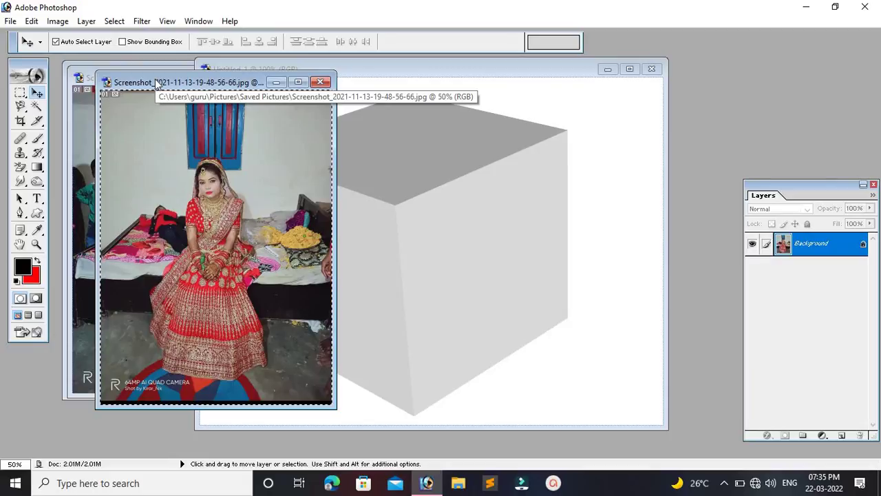
pyautogui.hotkey('ctrl', 'w')
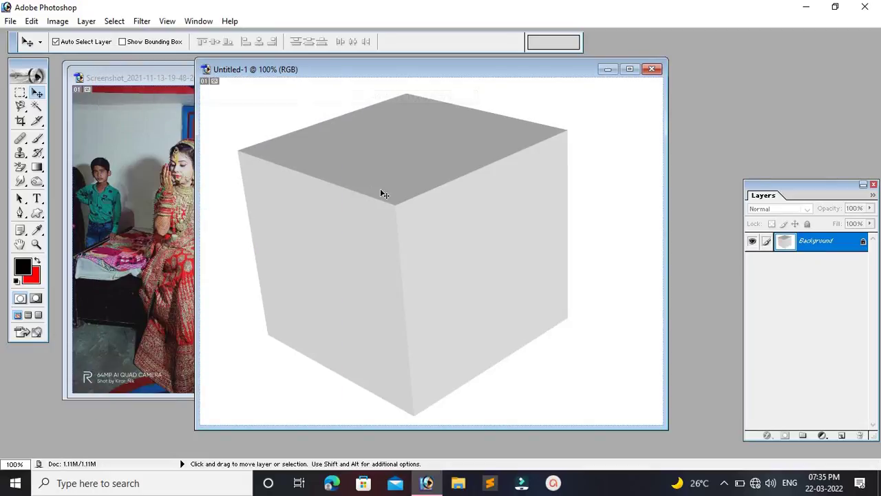
pyautogui.hotkey('ctrl', 'v')
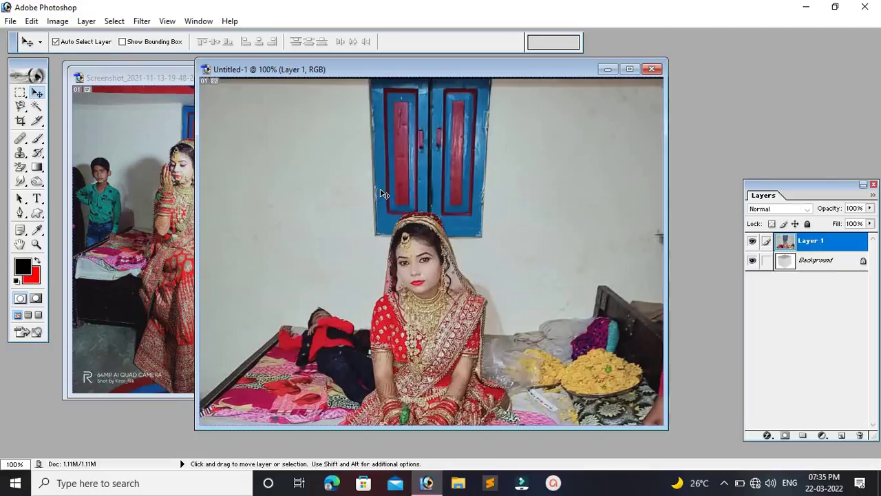
pyautogui.hotkey('ctrl', '-')
pyautogui.hotkey('ctrl', '-')
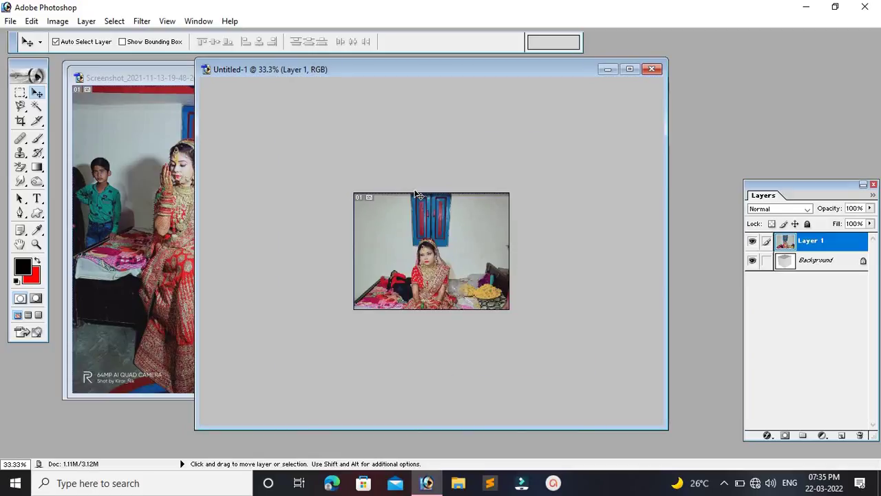
# Scale the pasted photo down to roughly the cube's size.
pyautogui.hotkey('ctrl', 't')
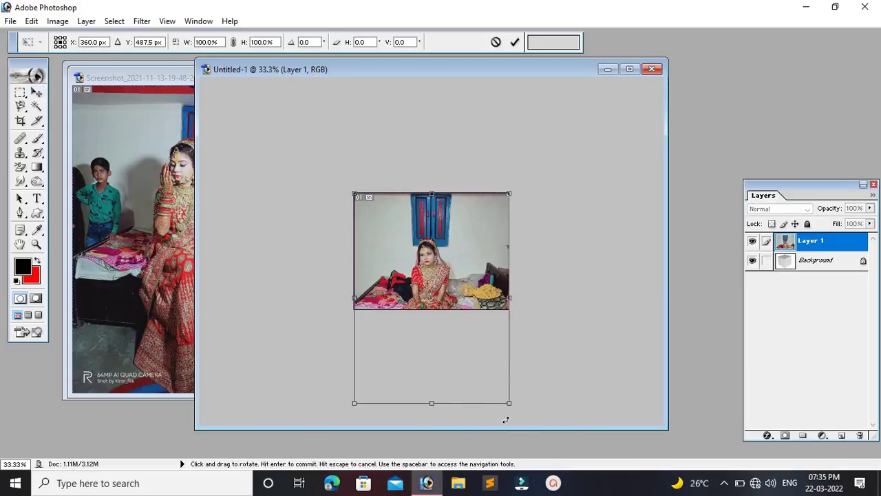
pyautogui.moveTo(499, 332); pyautogui.dragTo(476, 294)
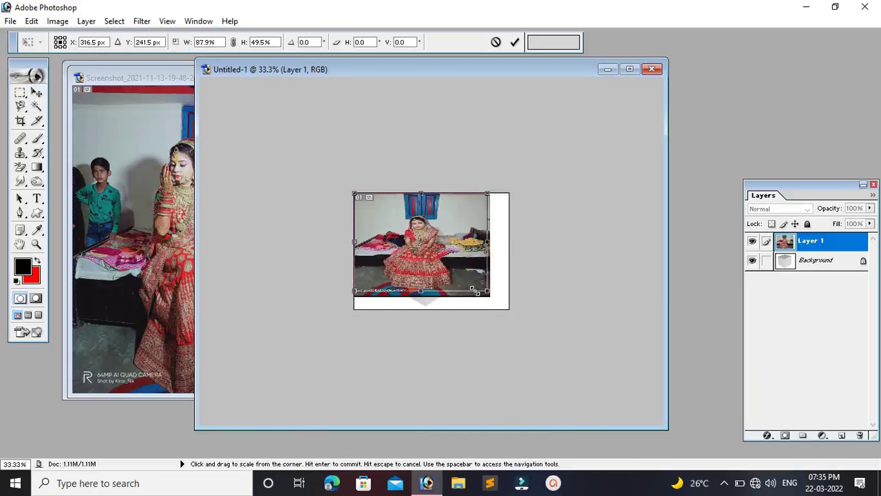
pyautogui.moveTo(476, 195); pyautogui.dragTo(452, 221)
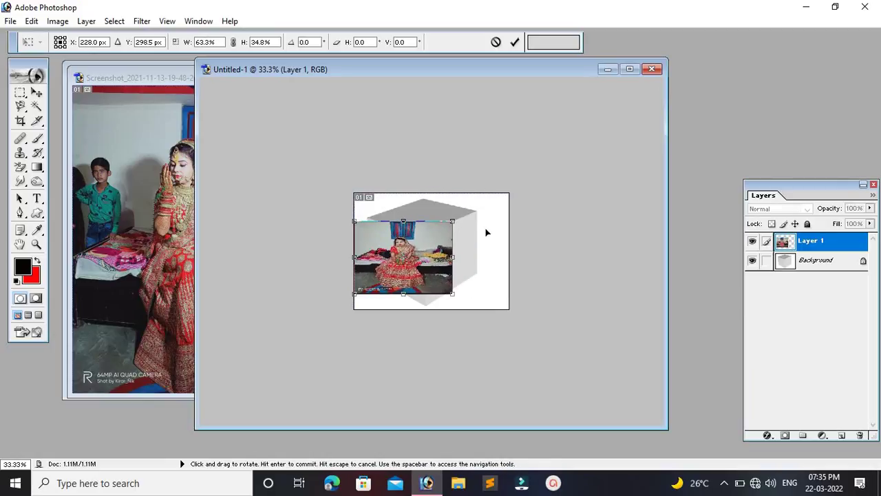
pyautogui.hotkey('ctrl', '+')
pyautogui.hotkey('ctrl', '+')
pyautogui.hotkey('ctrl', '+')
pyautogui.hotkey('ctrl', '+')
pyautogui.hotkey('ctrl', '+')
pyautogui.hotkey('ctrl', '-')
pyautogui.hotkey('ctrl', '-')
pyautogui.hotkey('ctrl', '-')
pyautogui.hotkey('ctrl', '-')
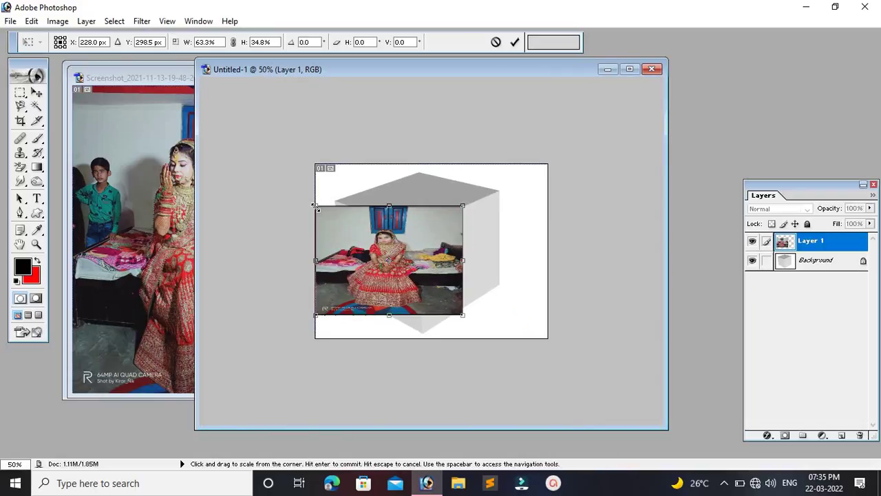
# Distort the photo's four corners onto the cube's left face and commit.
pyautogui.press('ctrl')
pyautogui.moveTo(316, 206); pyautogui.dragTo(337, 202)
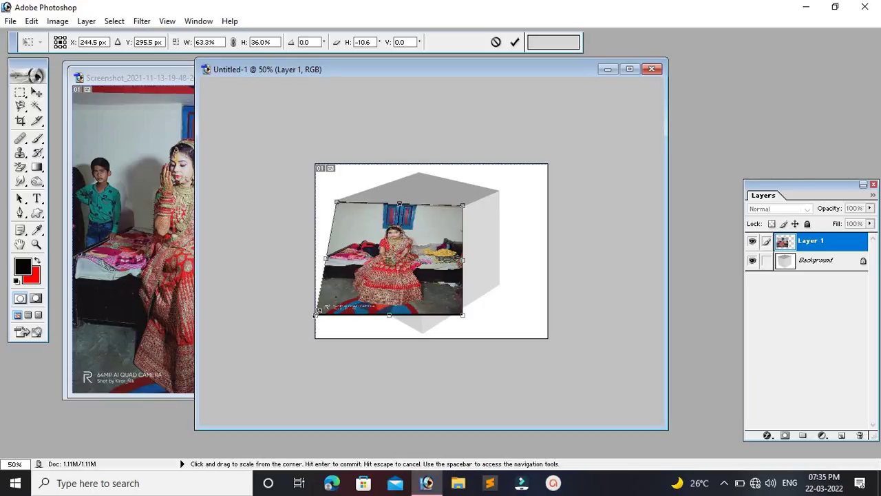
pyautogui.press('ctrl')
pyautogui.moveTo(315, 315); pyautogui.dragTo(368, 285)
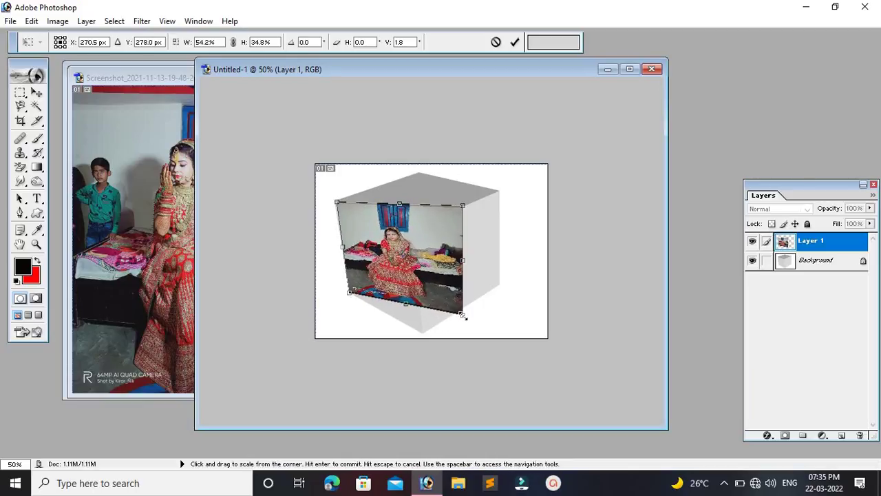
pyautogui.moveTo(463, 315); pyautogui.dragTo(423, 333)
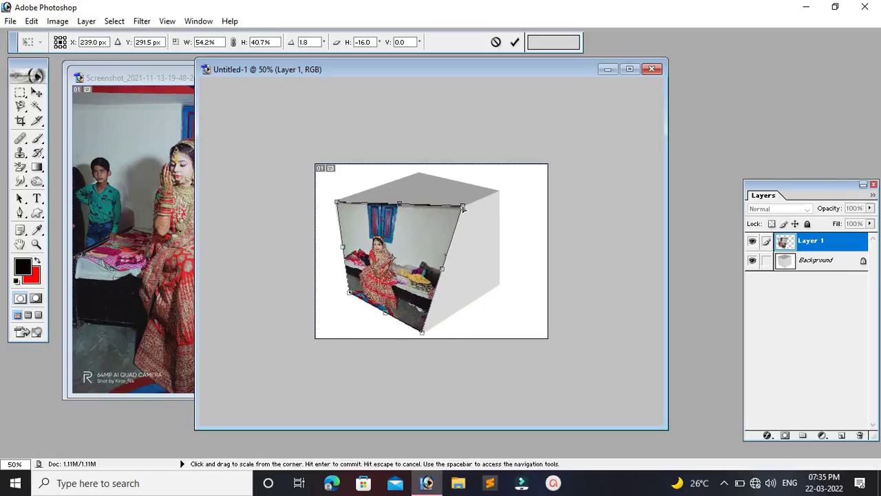
pyautogui.moveTo(463, 205)
pyautogui.mouseDown()
pyautogui.moveTo(401, 234)
pyautogui.moveTo(414, 229)
pyautogui.mouseUp()
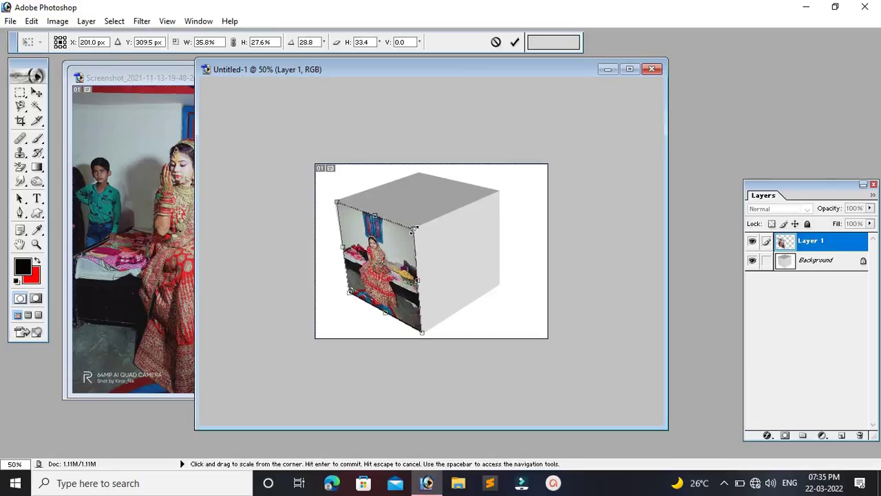
pyautogui.press('Return')
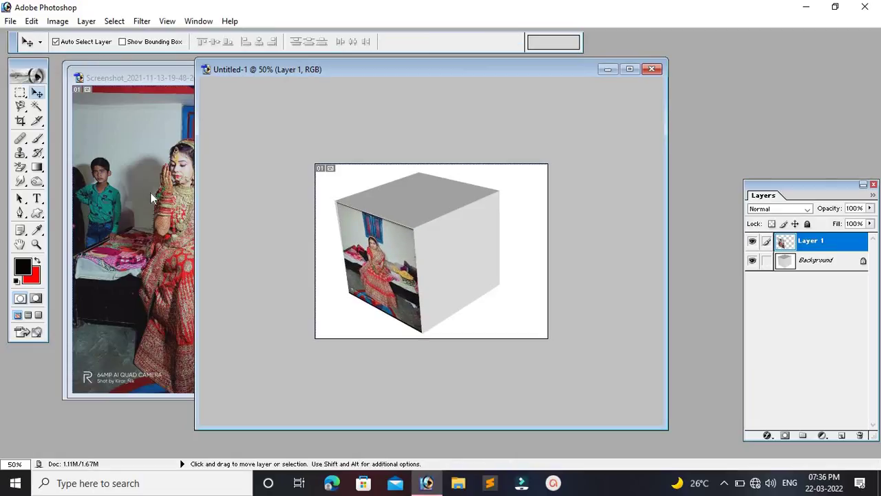
# Copy the second bride photo and paste it into the cube document as Layer 2.
pyautogui.click(165, 181)
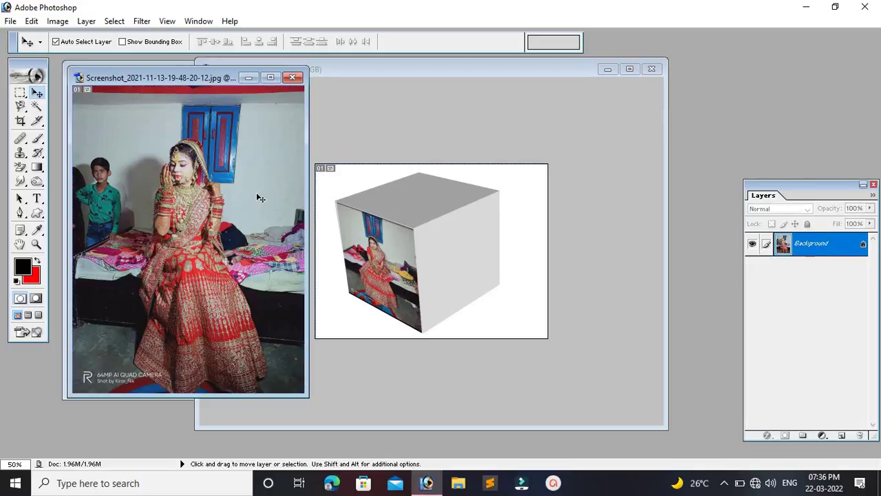
pyautogui.hotkey('ctrl', 'a')
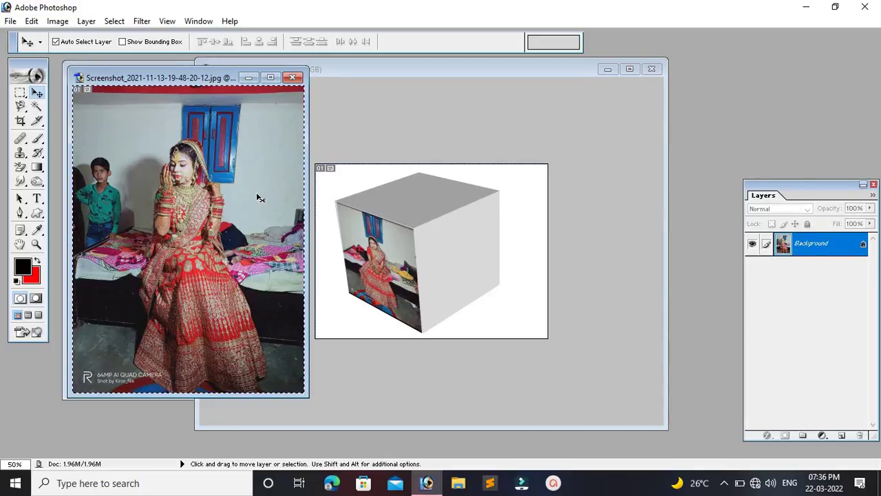
pyautogui.hotkey('ctrl', 'c')
pyautogui.hotkey('ctrl', 'Tab')
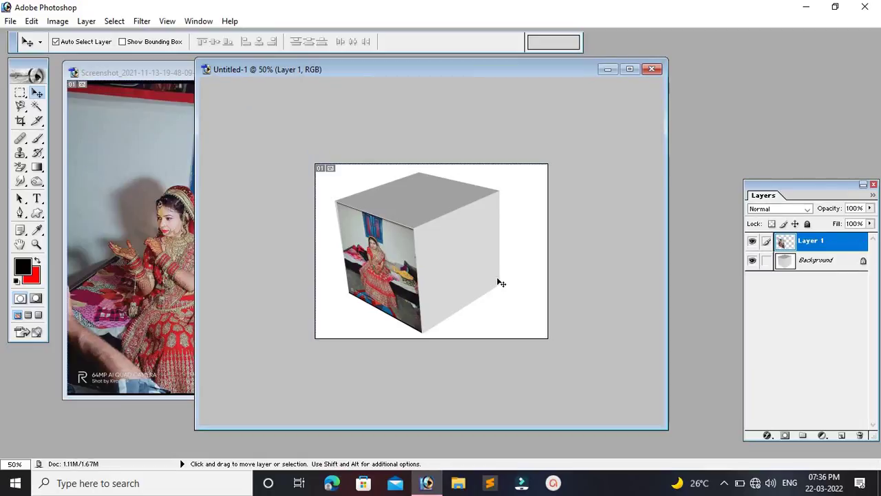
pyautogui.hotkey('ctrl', 'v')
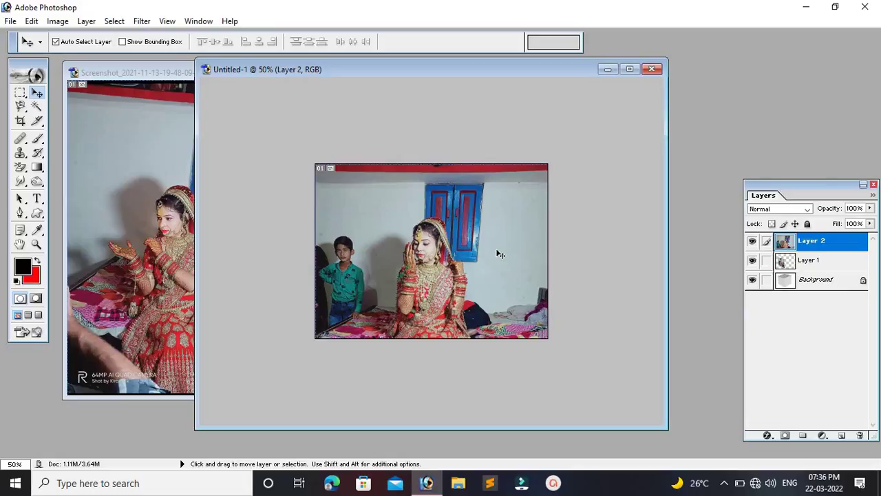
# Free-transform Layer 2 and shrink it toward the cube.
pyautogui.hotkey('ctrl', 't')
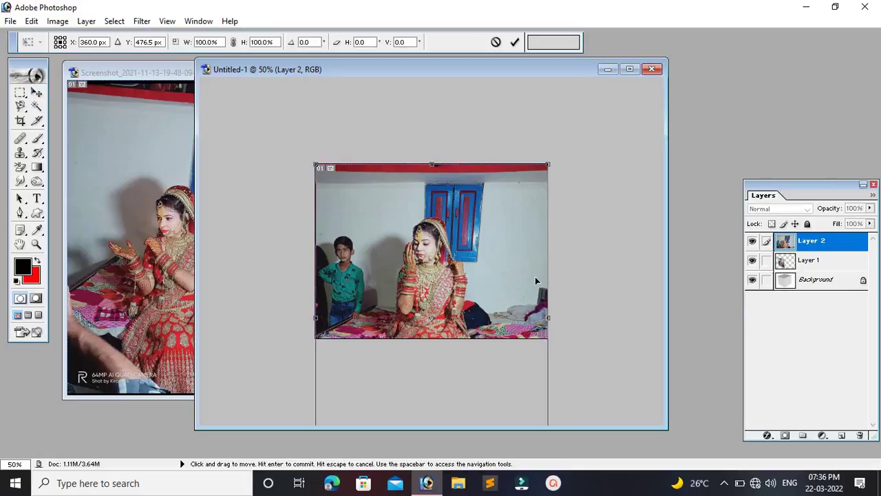
pyautogui.hotkey('ctrl', '-')
pyautogui.hotkey('ctrl', '-')
pyautogui.moveTo(489, 360)
pyautogui.mouseDown()
pyautogui.moveTo(373, 206)
pyautogui.moveTo(431, 217)
pyautogui.mouseUp()
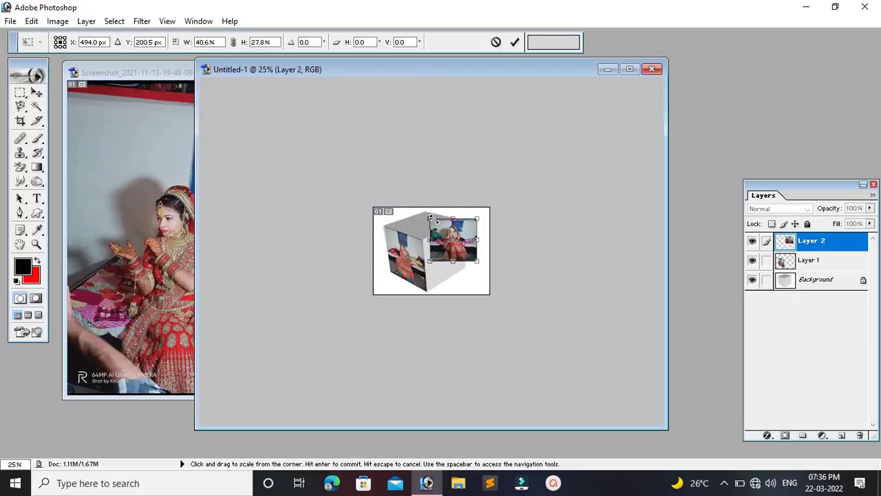
pyautogui.hotkey('ctrl', '+')
pyautogui.hotkey('ctrl', '+')
pyautogui.hotkey('ctrl', '+')
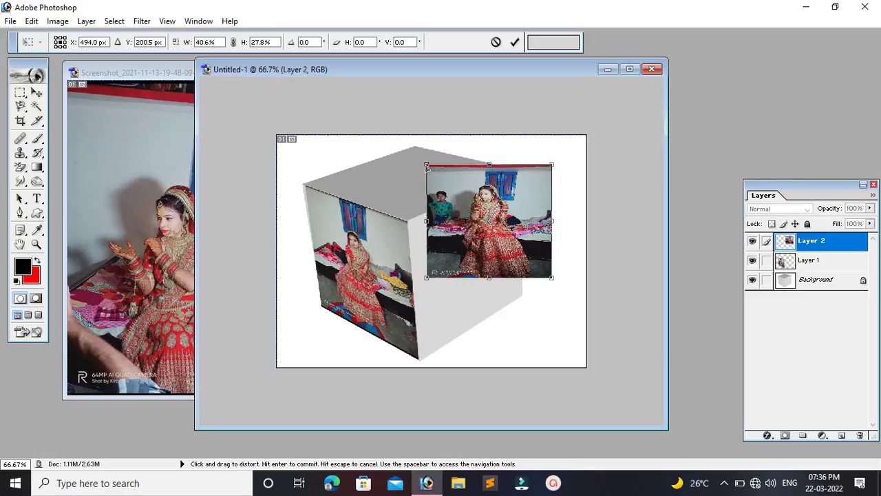
# Drag Layer 2's four corners onto the cube's right face and commit.
pyautogui.moveTo(426, 163); pyautogui.dragTo(408, 221)
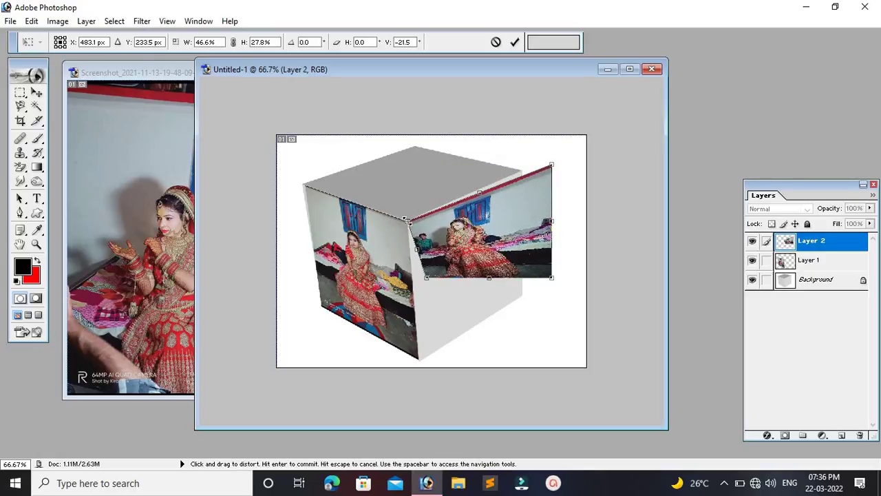
pyautogui.moveTo(427, 278); pyautogui.dragTo(420, 358)
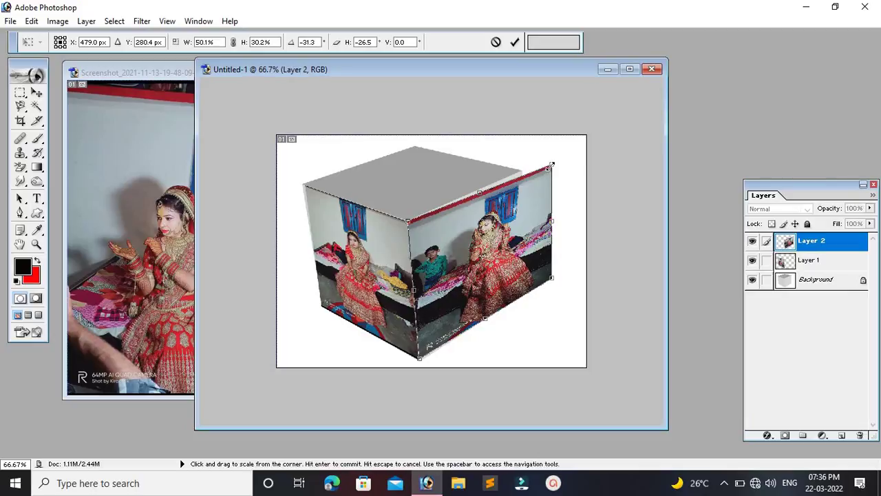
pyautogui.moveTo(550, 167); pyautogui.dragTo(521, 170)
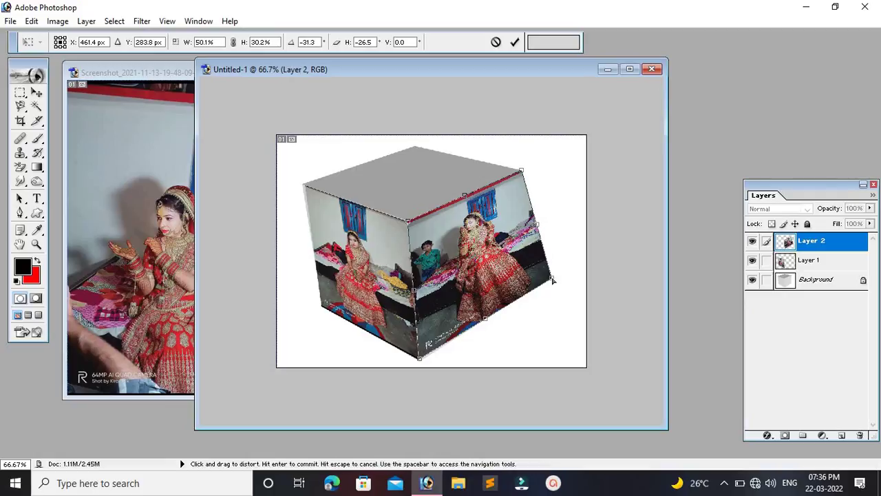
pyautogui.moveTo(553, 278); pyautogui.dragTo(522, 295)
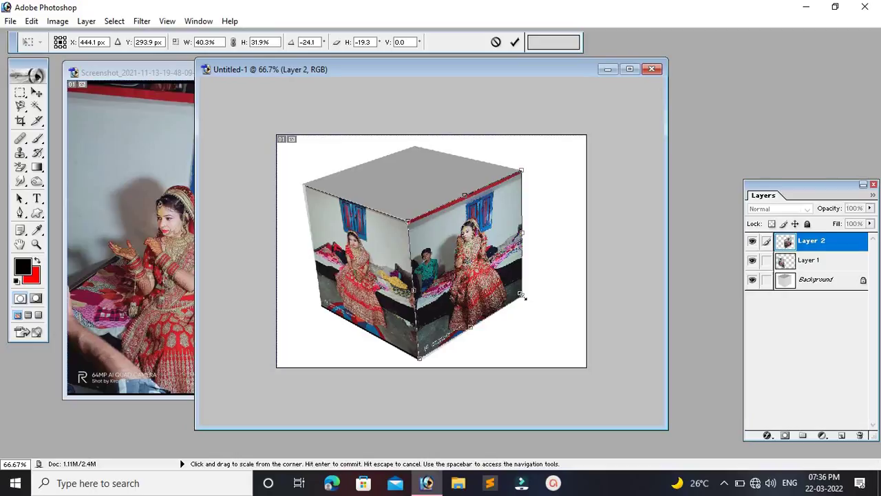
pyautogui.press('Return')
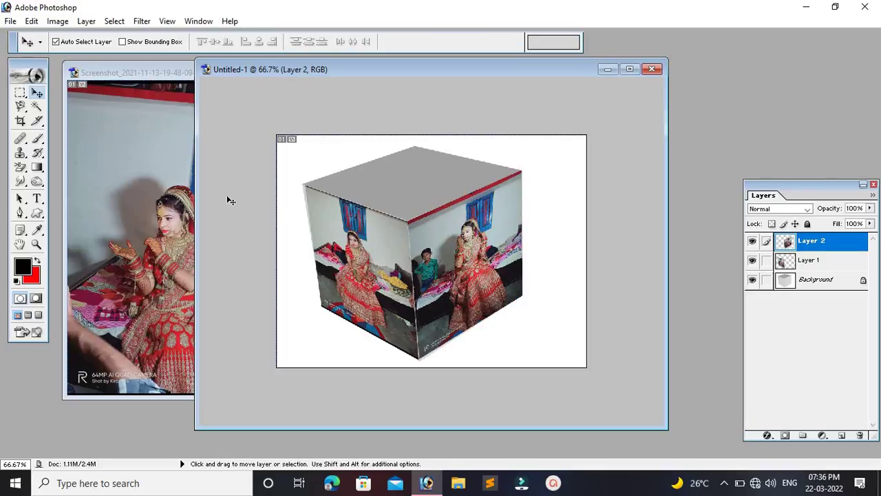
# Select the original bride photo, close it, and paste it into the cube document as Layer 3.
pyautogui.click(117, 69)
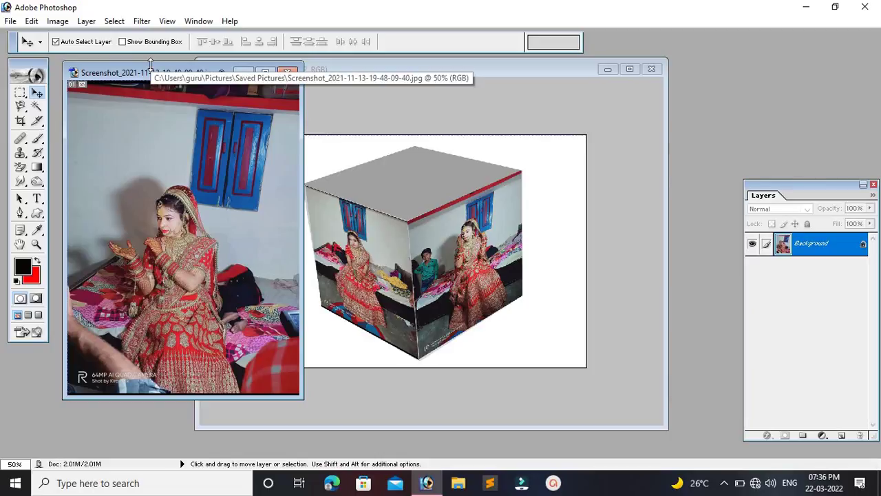
pyautogui.hotkey('ctrl', 'a')
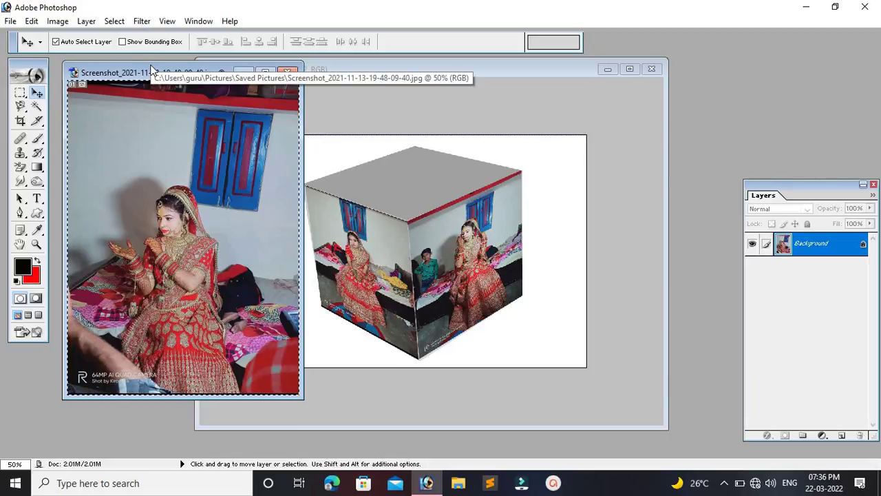
pyautogui.hotkey('ctrl', 'w')
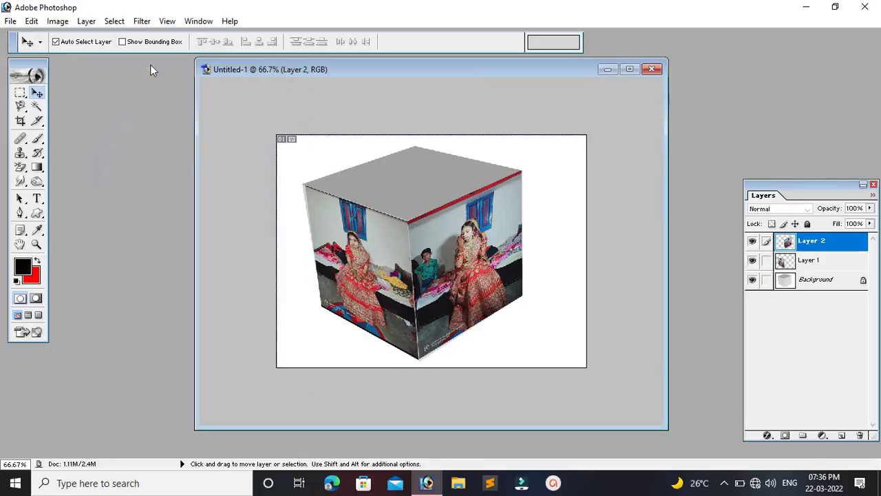
pyautogui.hotkey('ctrl', 'v')
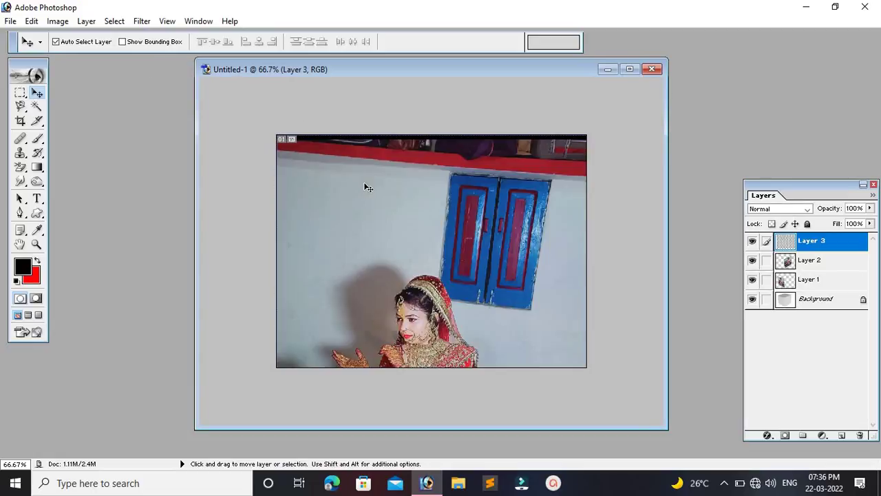
pyautogui.hotkey('ctrl', '-')
pyautogui.hotkey('ctrl', '-')
pyautogui.hotkey('ctrl', '-')
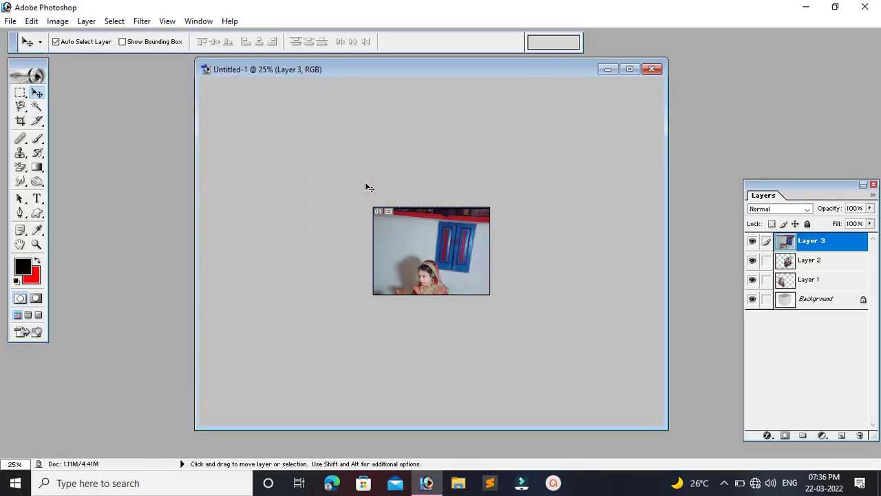
# Scale Layer 3 down to about 51.7% x 49.2%.
pyautogui.hotkey('ctrl', 't')
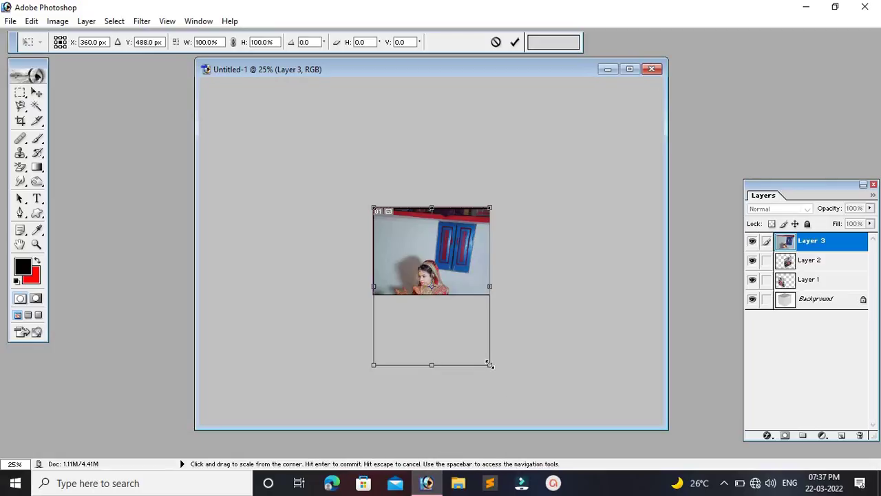
pyautogui.moveTo(489, 363); pyautogui.dragTo(480, 301)
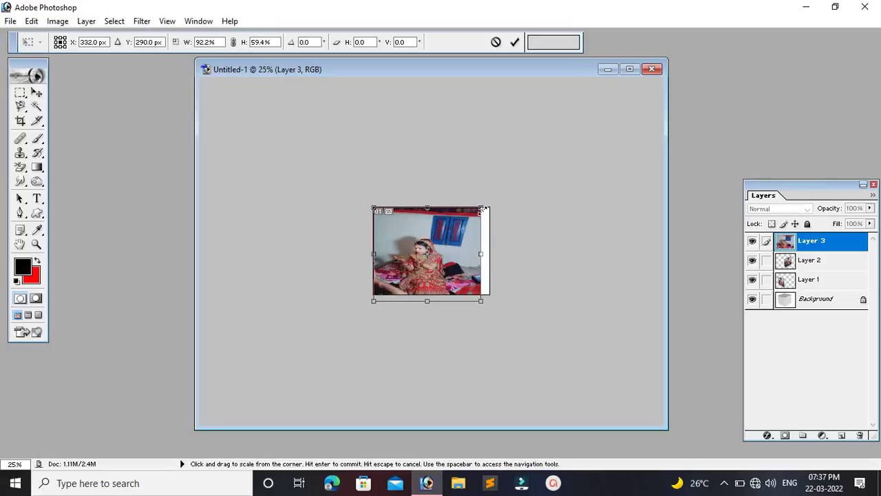
pyautogui.moveTo(480, 207); pyautogui.dragTo(459, 216)
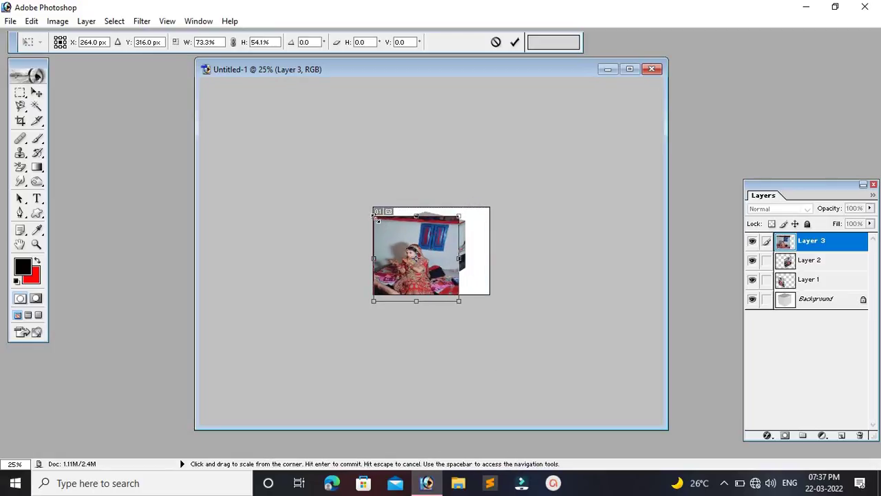
pyautogui.moveTo(374, 217); pyautogui.dragTo(399, 224)
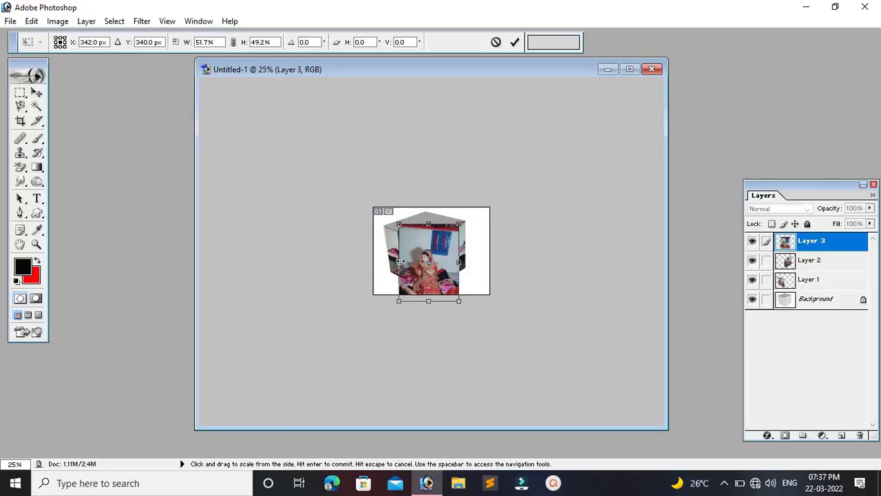
pyautogui.hotkey('ctrl', '+')
pyautogui.hotkey('ctrl', '+')
pyautogui.hotkey('ctrl', '+')
pyautogui.hotkey('ctrl', '-')
pyautogui.hotkey('ctrl', '-')
pyautogui.hotkey('ctrl', '-')
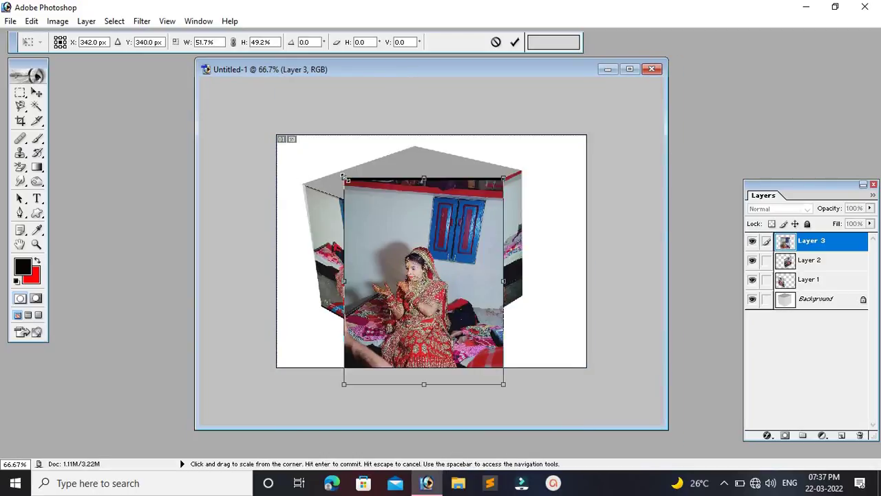
# Distort Layer 3's four corners onto the cube's top face and commit.
pyautogui.moveTo(369, 135)
pyautogui.mouseDown()
pyautogui.moveTo(321, 175)
pyautogui.moveTo(376, 141)
pyautogui.moveTo(407, 164)
pyautogui.mouseUp()
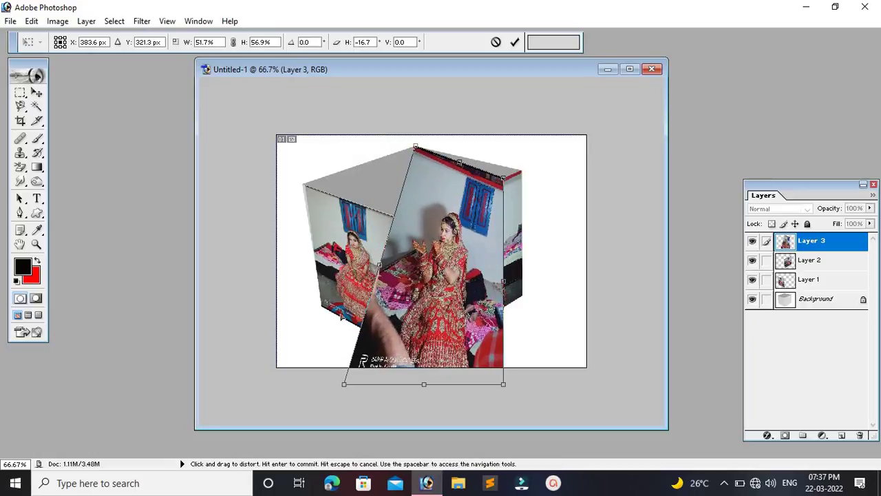
pyautogui.moveTo(344, 383); pyautogui.dragTo(305, 184)
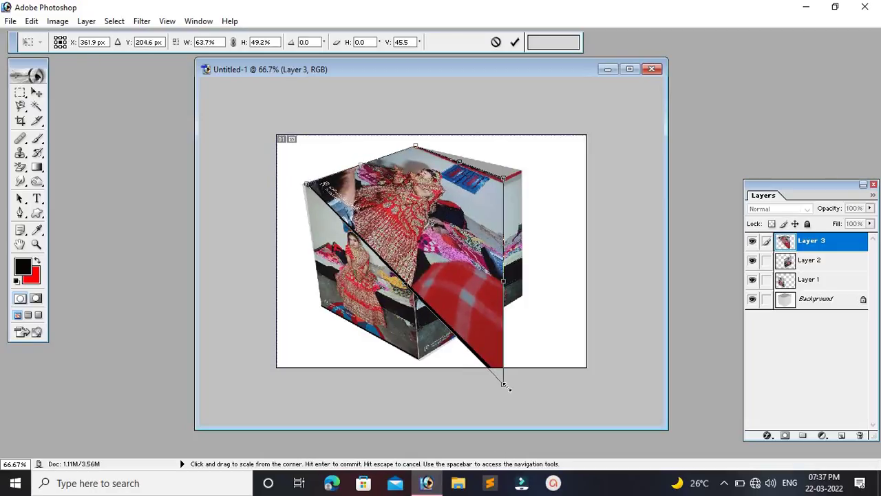
pyautogui.moveTo(506, 387)
pyautogui.mouseDown()
pyautogui.moveTo(438, 236)
pyautogui.moveTo(407, 222)
pyautogui.mouseUp()
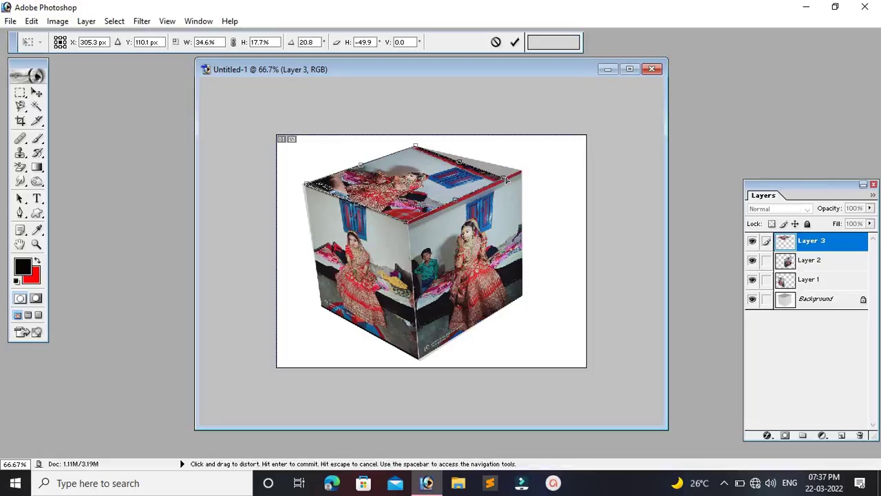
pyautogui.moveTo(507, 177); pyautogui.dragTo(521, 173)
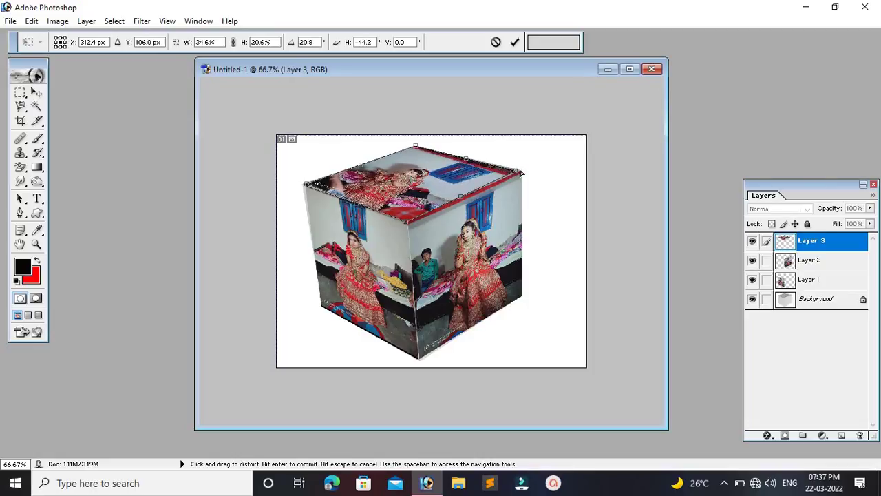
pyautogui.press('Return')
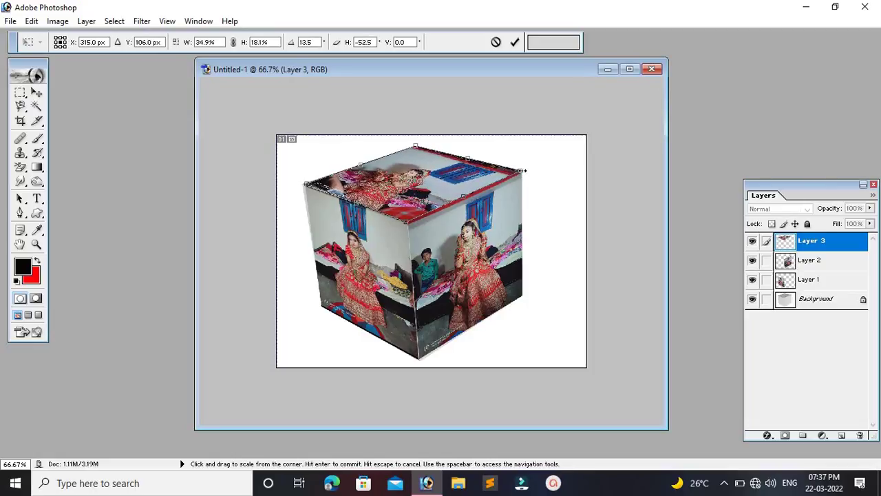